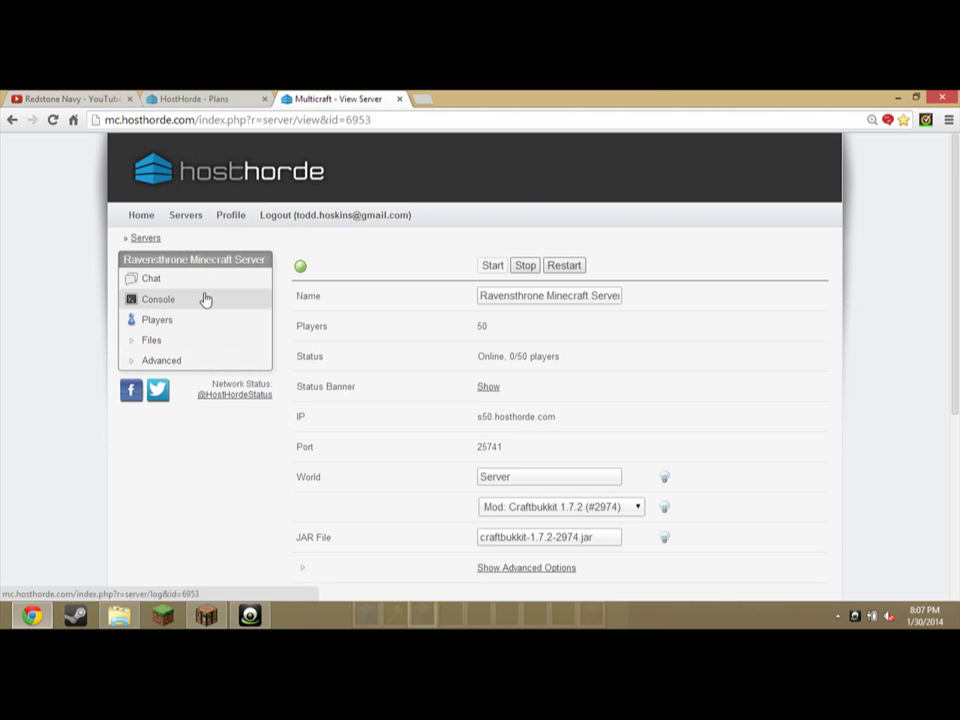
- Open the Server Settings file, server.properties, from the Ravensthrone Minecraft Server's config files
click(216, 341)
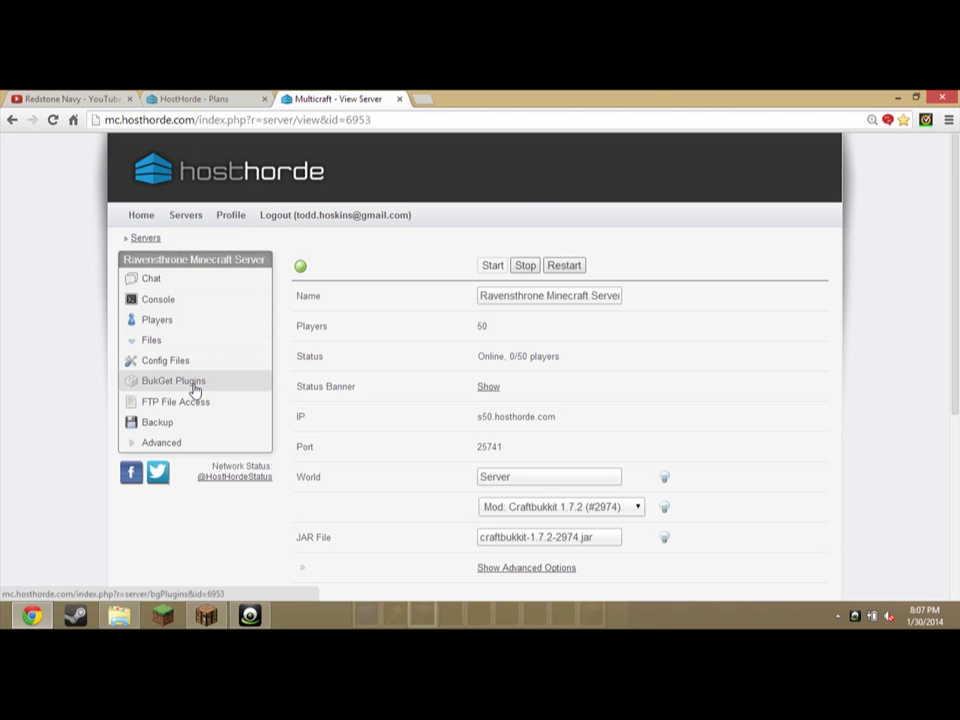
click(187, 370)
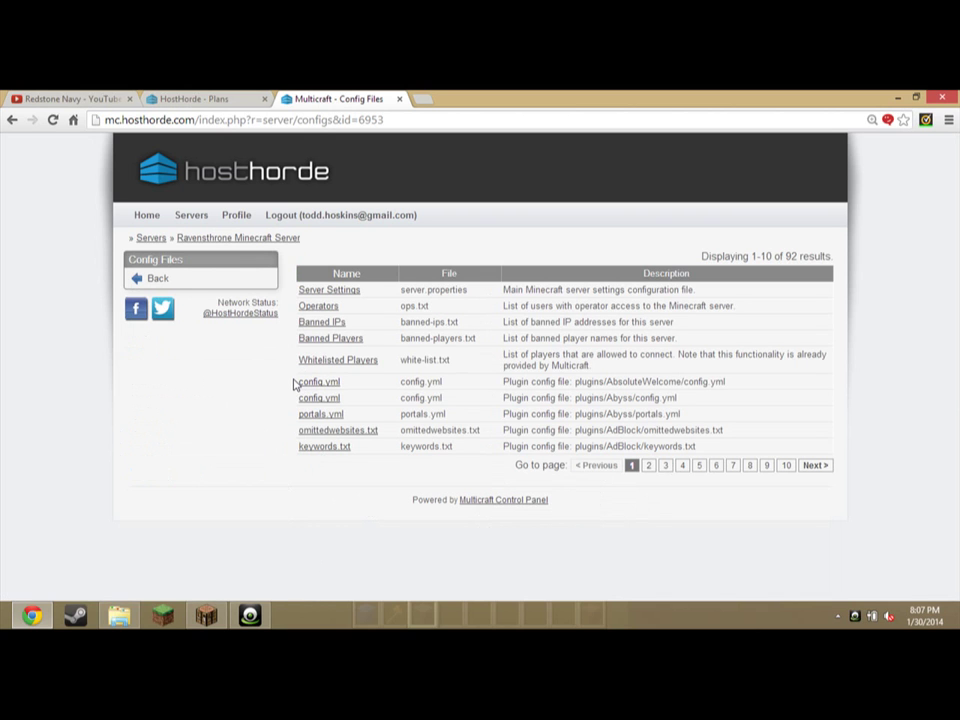
triple_click(290, 420)
click(285, 440)
click(350, 292)
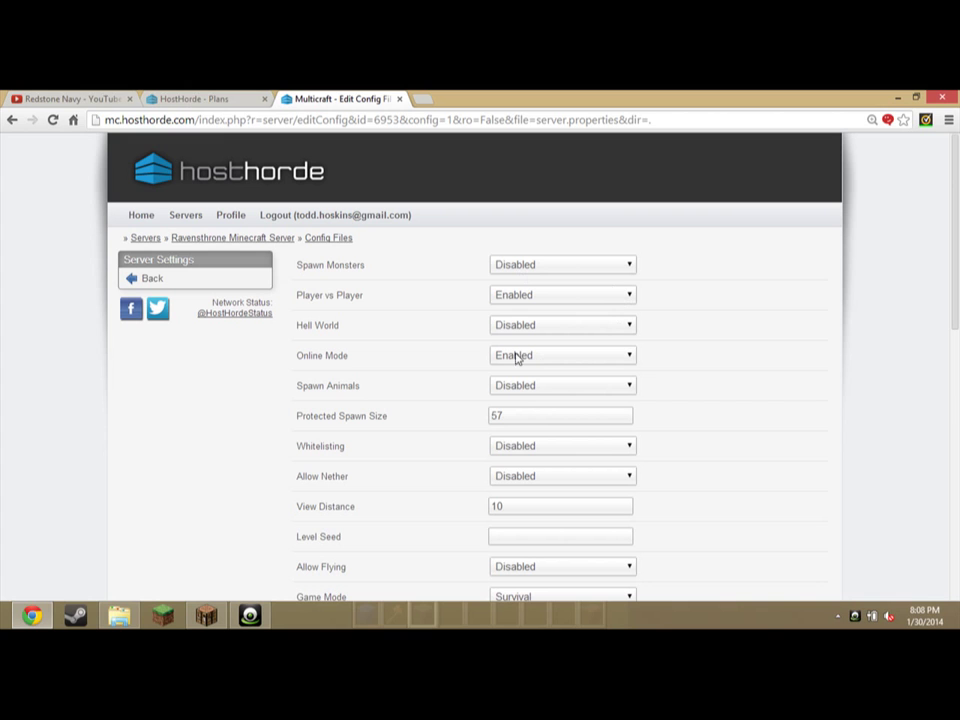
- Examine the Spawn Monsters, Player vs Player, Online Mode, Whitelisting and Allow Nether settings and their available options
click(630, 264)
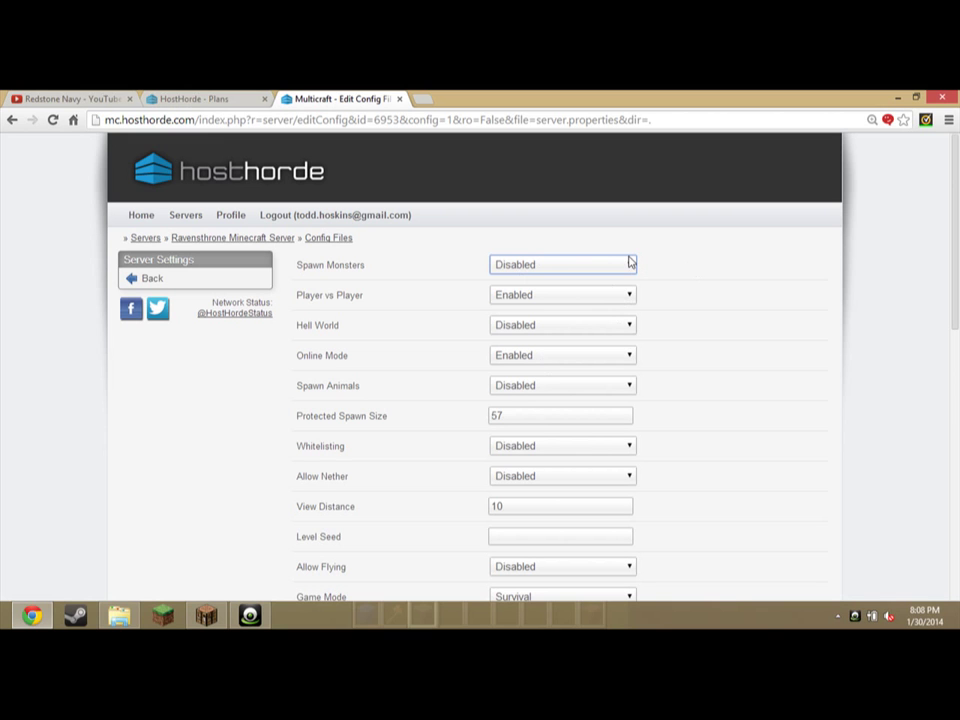
click(572, 298)
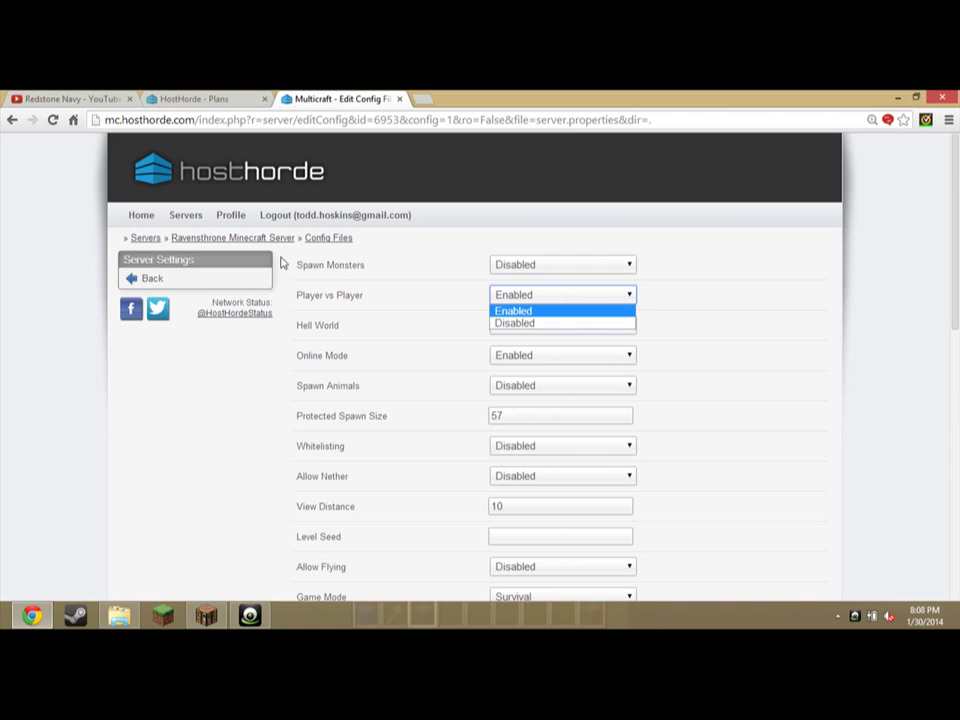
click(338, 282)
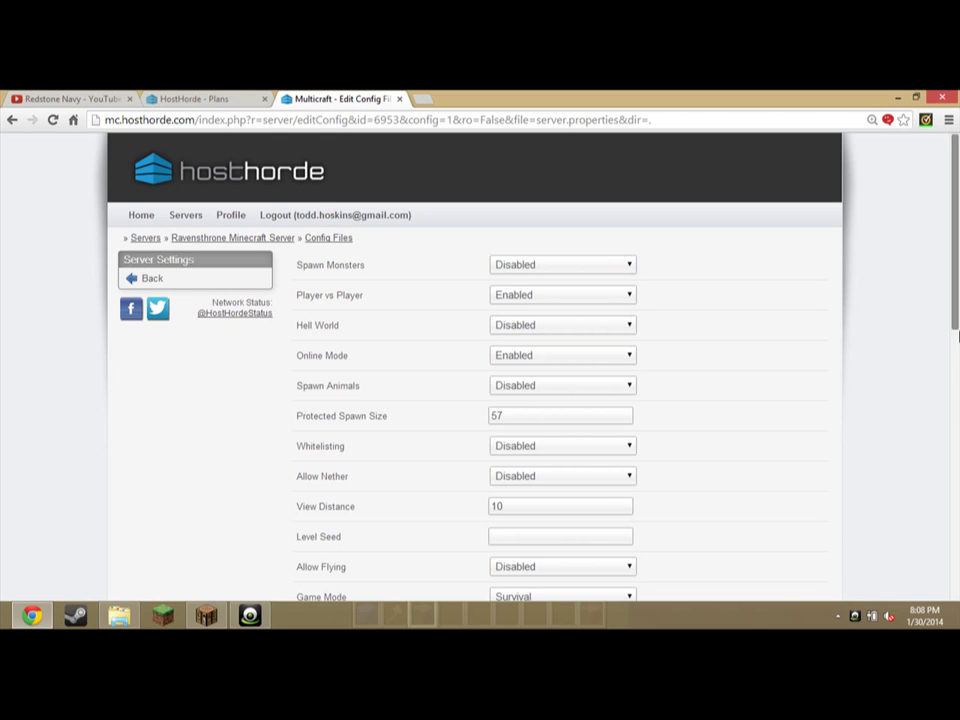
scroll(945, 339, down, 1)
scroll(955, 336, down, 1)
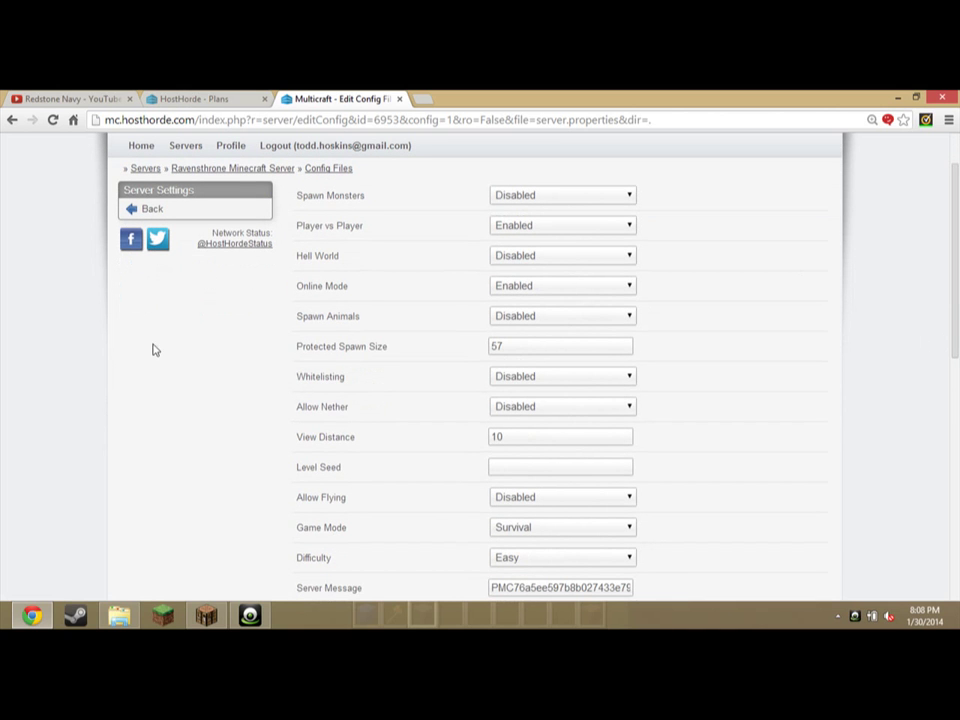
drag(344, 290, 266, 261)
click(421, 290)
drag(345, 288, 138, 341)
click(240, 350)
click(510, 379)
click(516, 405)
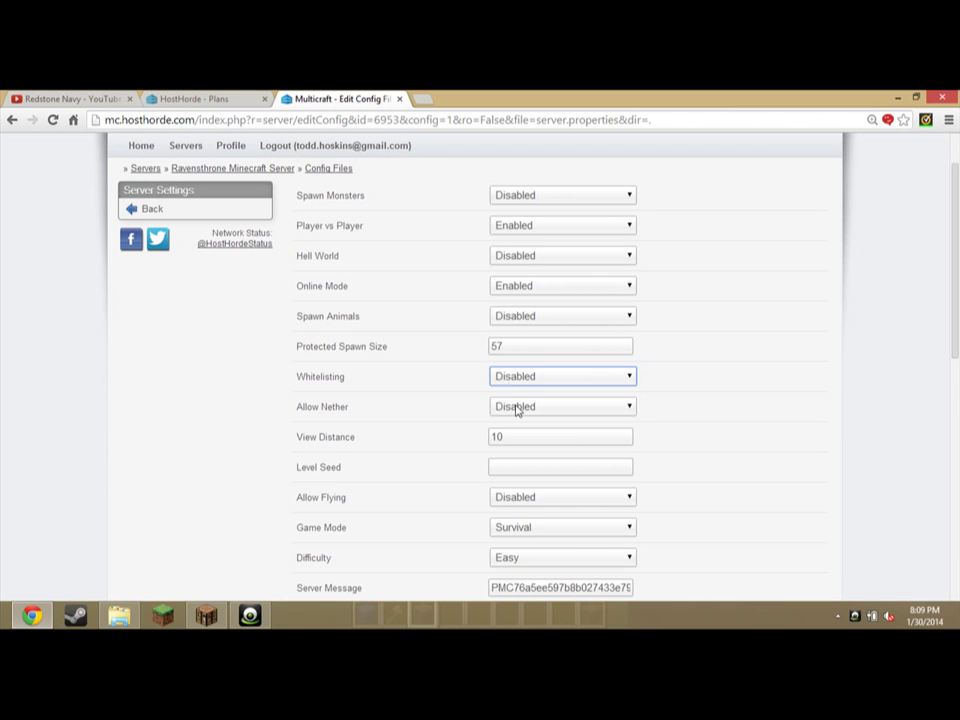
click(517, 407)
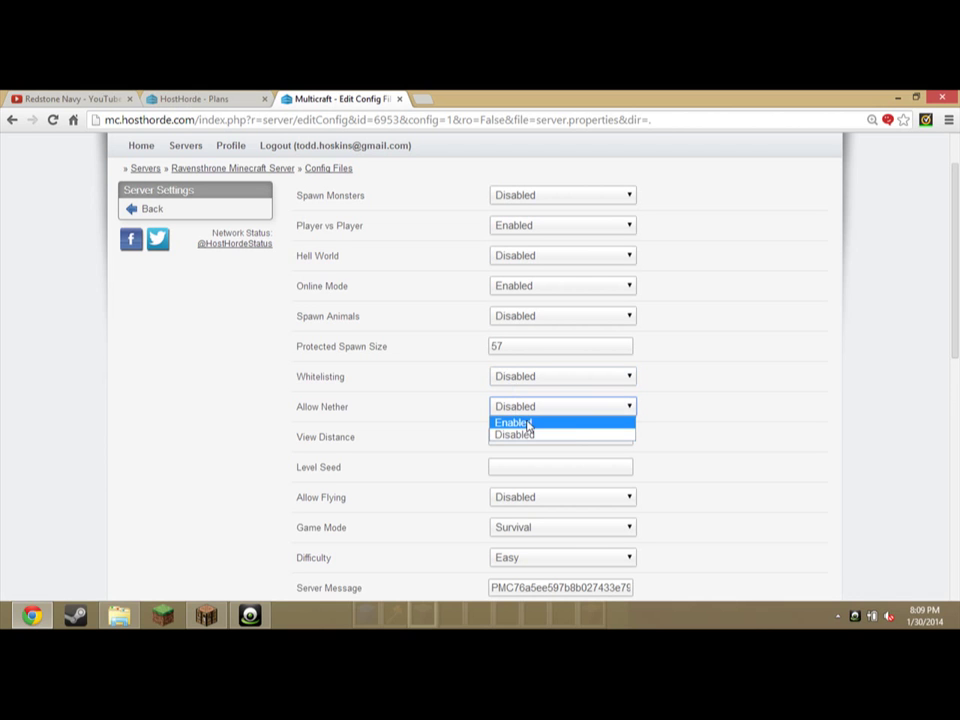
click(771, 412)
scroll(771, 412, up, 2)
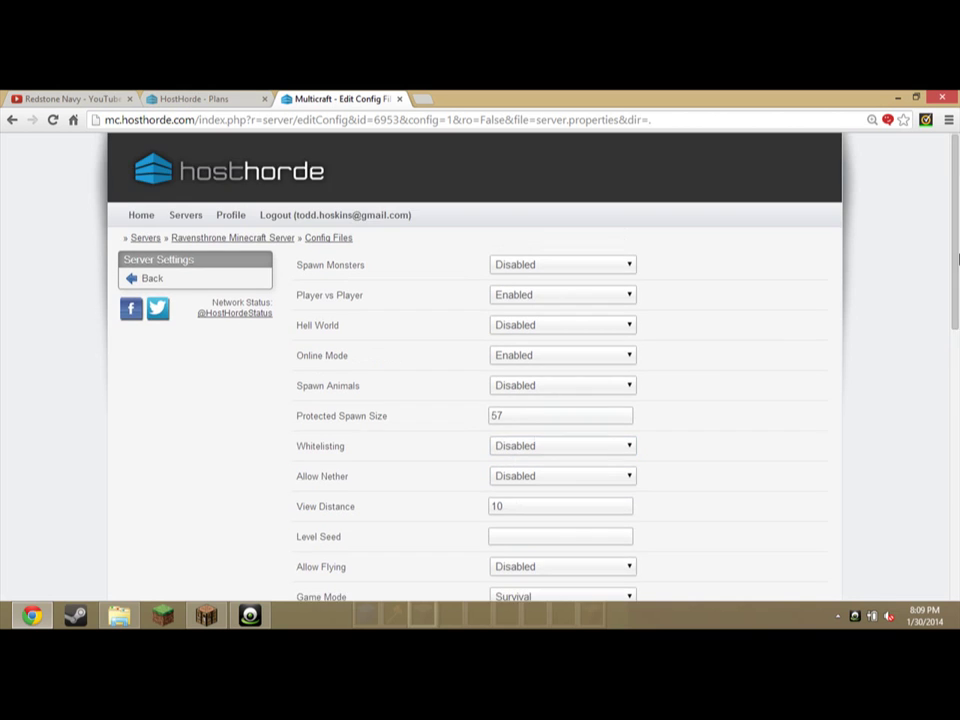
- Try ternia87 as the level seed, clear it, and enter 7 instead
scroll(958, 275, down, 1)
scroll(949, 336, down, 1)
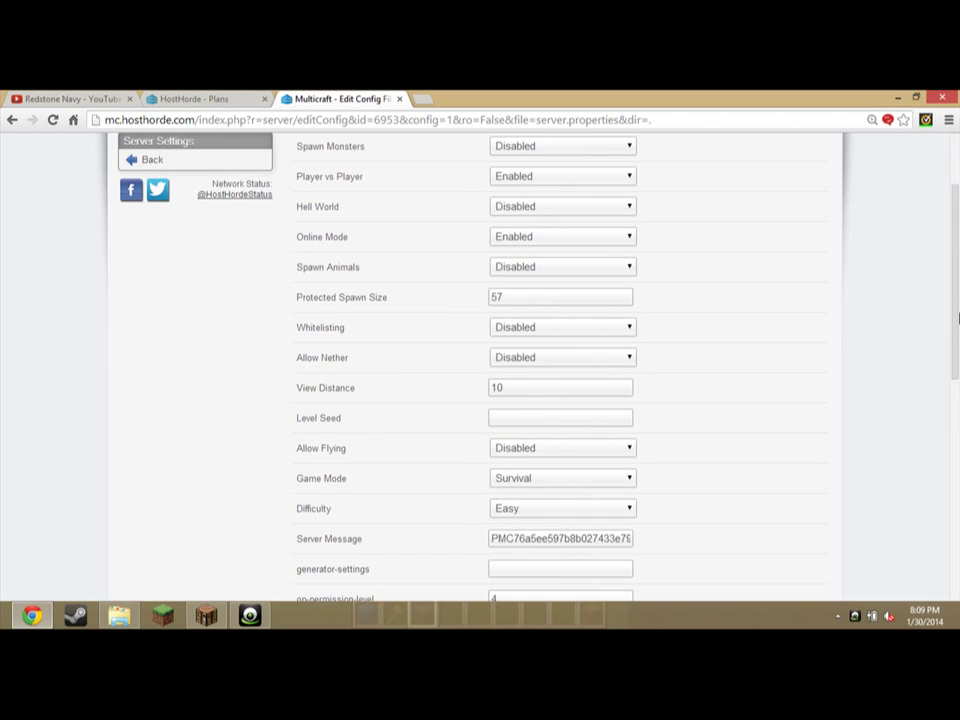
click(616, 415)
text(ternia87)
key(BackSpace)
key(BackSpace)
key(BackSpace)
key(BackSpace)
key(BackSpace)
key(BackSpace)
key(BackSpace)
key(BackSpace)
text(7)
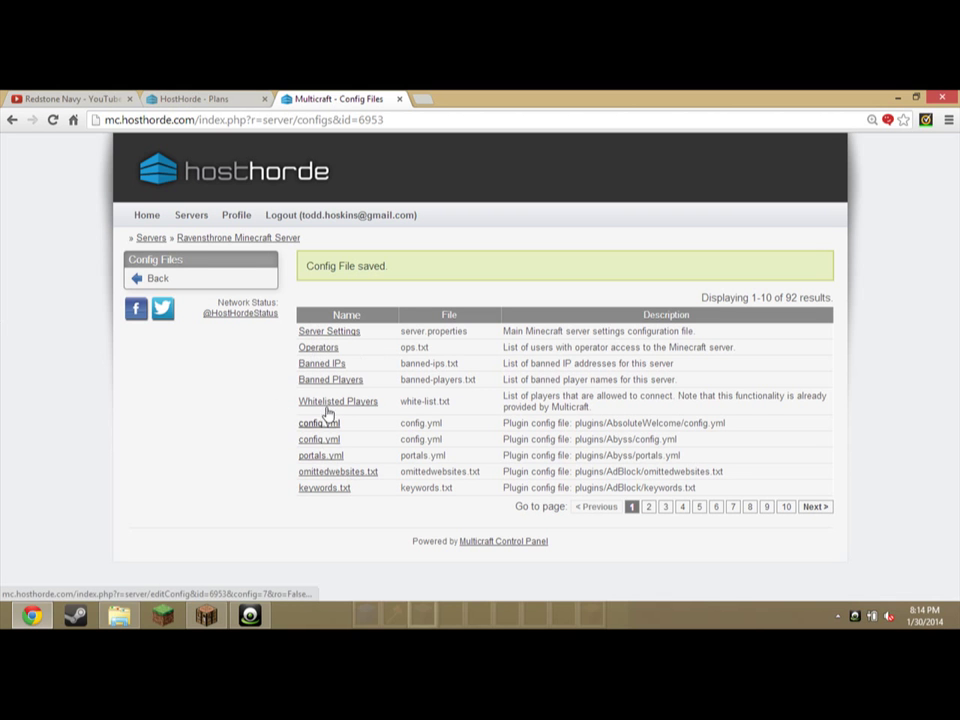
drag(250, 310, 350, 538)
click(261, 343)
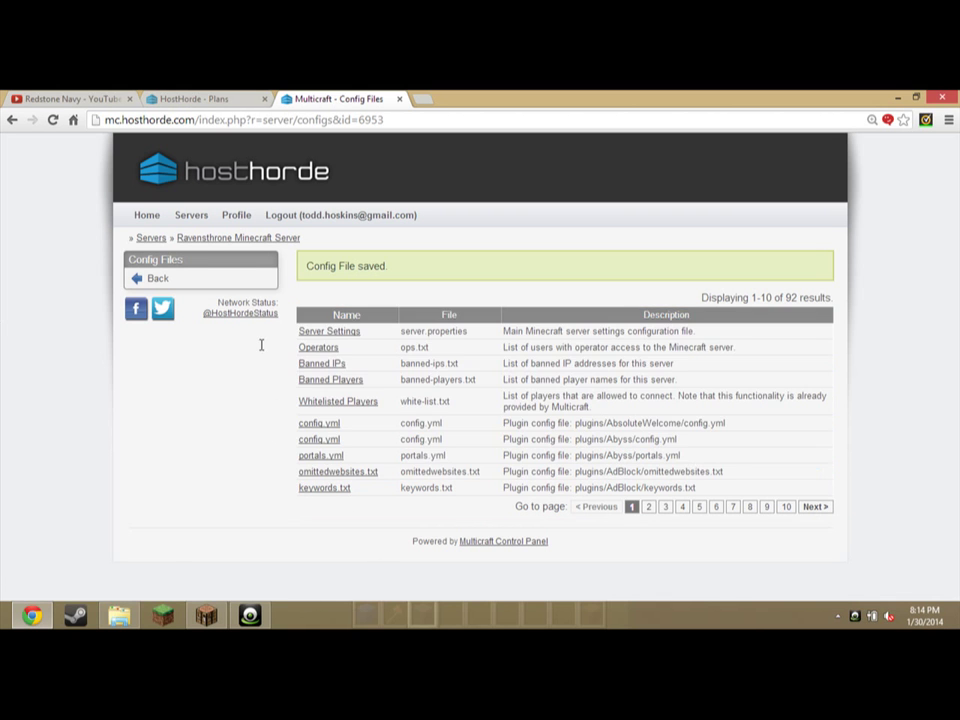
drag(261, 343, 214, 300)
click(214, 315)
click(250, 615)
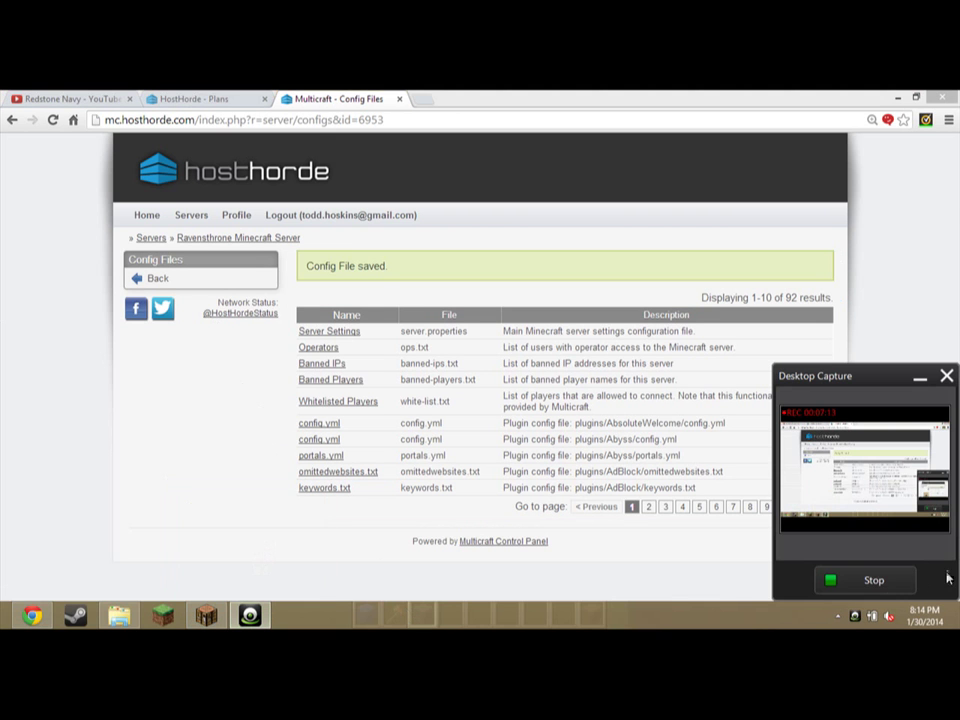